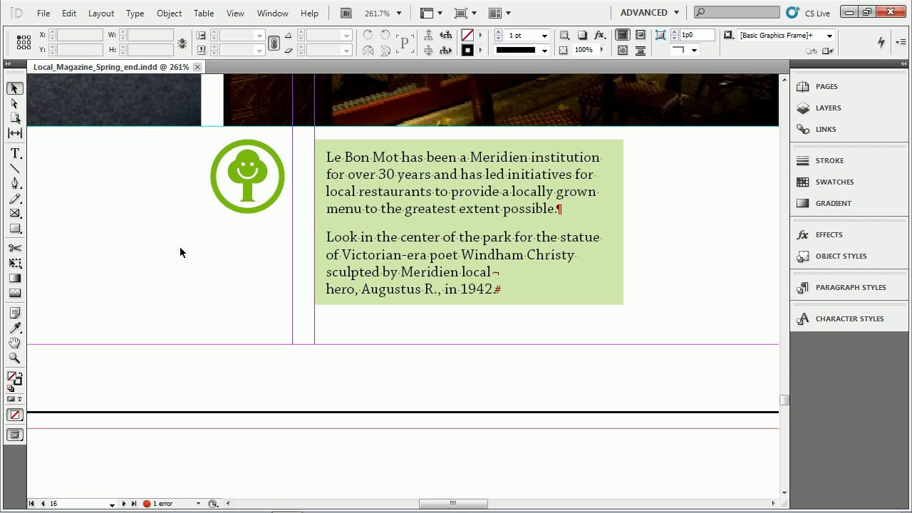
- Select the tree logo, then scroll up to select the café photo frame and back
{"action": "left_click", "coordinate": [237, 204]}
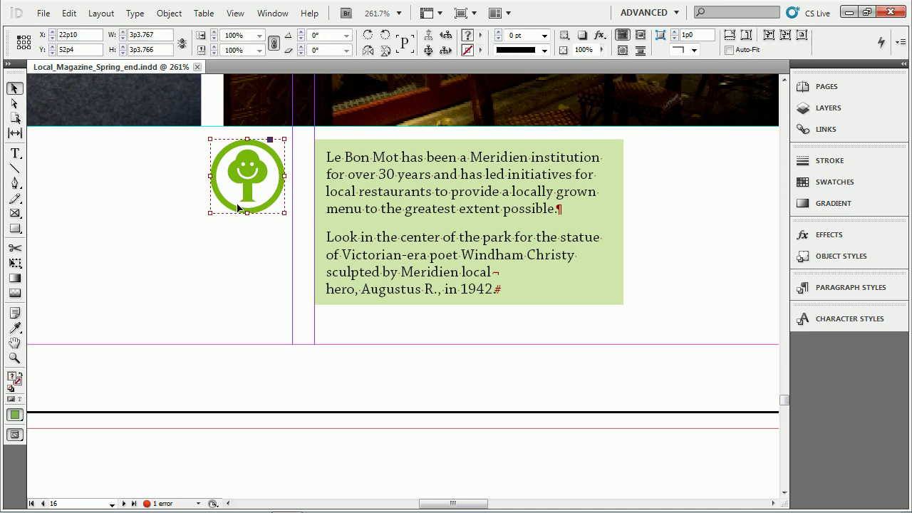
{"action": "left_click", "coordinate": [270, 142]}
{"action": "left_click_drag", "start_coordinate": [540, 118], "coordinate": [371, 408]}
{"action": "left_click", "coordinate": [308, 351]}
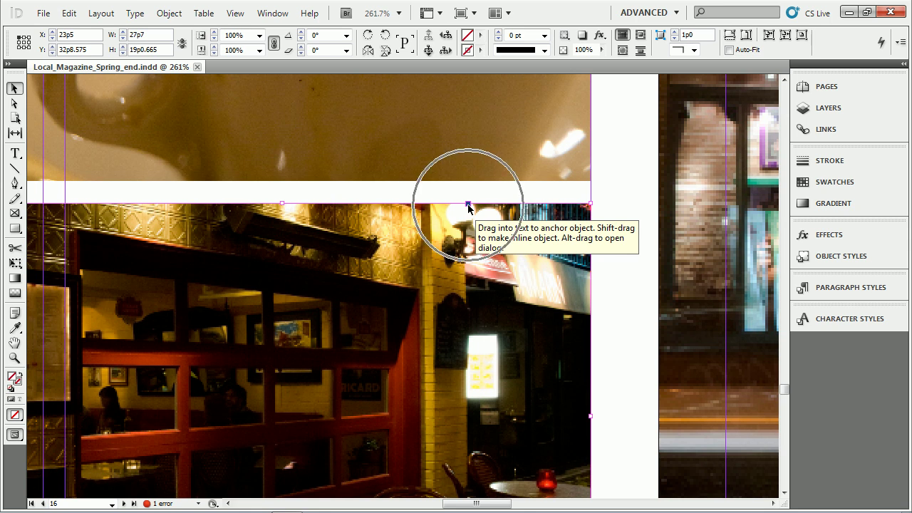
{"action": "left_click_drag", "start_coordinate": [389, 369], "coordinate": [525, 235]}
- Draw a new text frame left of the logo and type 'dcscv' in it
{"action": "key", "text": "t"}
{"action": "left_click_drag", "start_coordinate": [68, 221], "coordinate": [198, 282]}
{"action": "type", "text": "dcscv"}
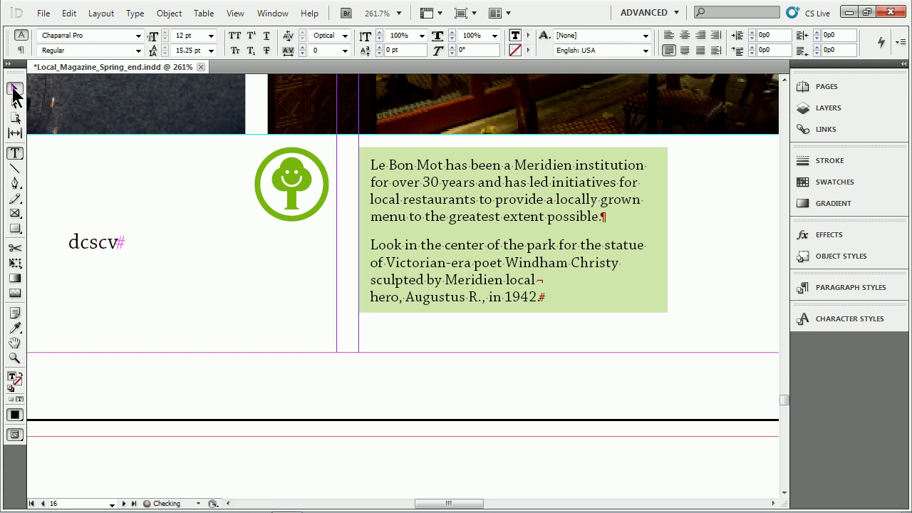
- Move the dcscv frame up beside the tree logo and group the two
{"action": "left_click", "coordinate": [16, 91]}
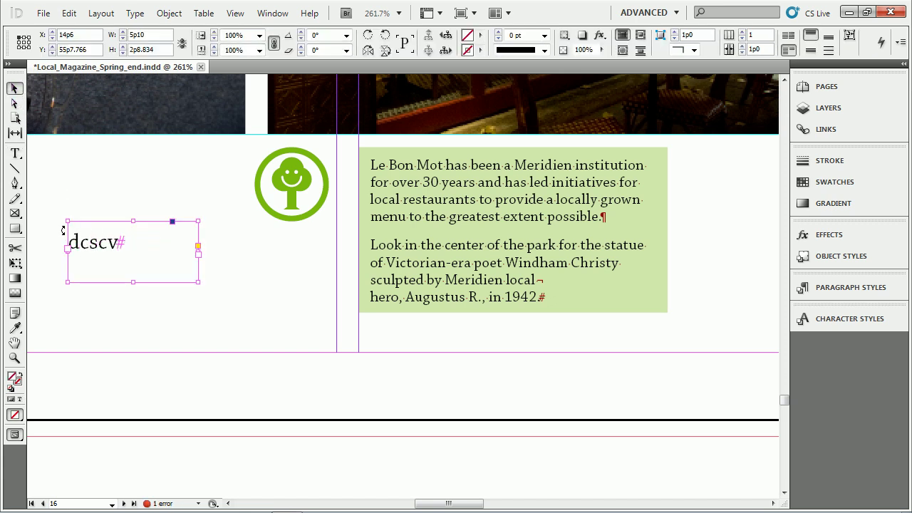
{"action": "left_click", "coordinate": [503, 181]}
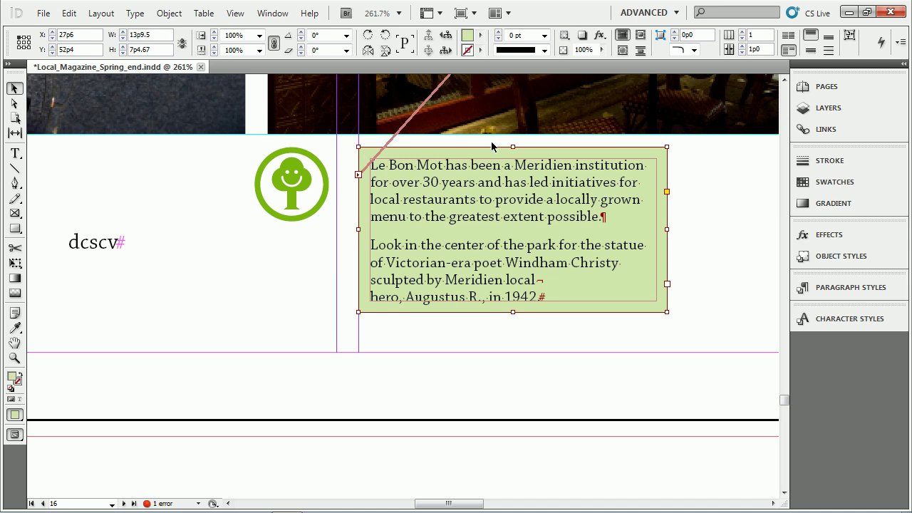
{"action": "left_click", "coordinate": [98, 243]}
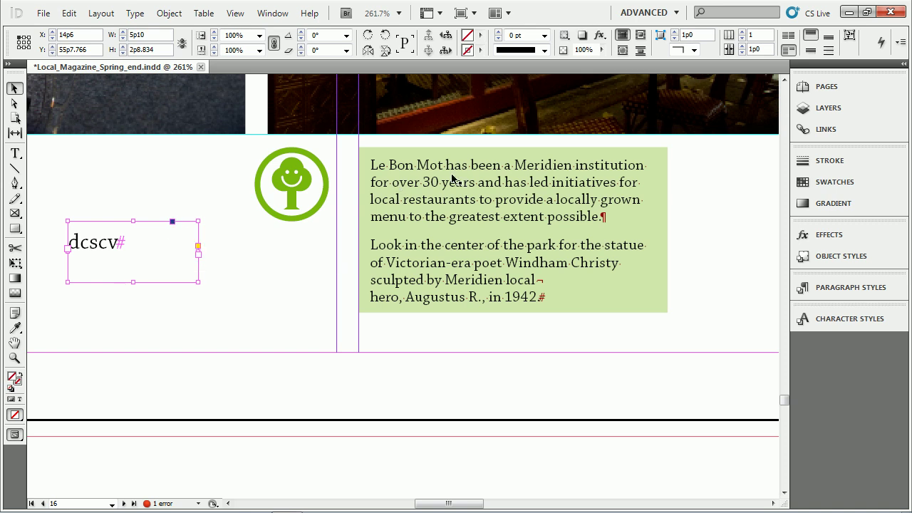
{"action": "left_click_drag", "start_coordinate": [100, 248], "coordinate": [141, 180]}
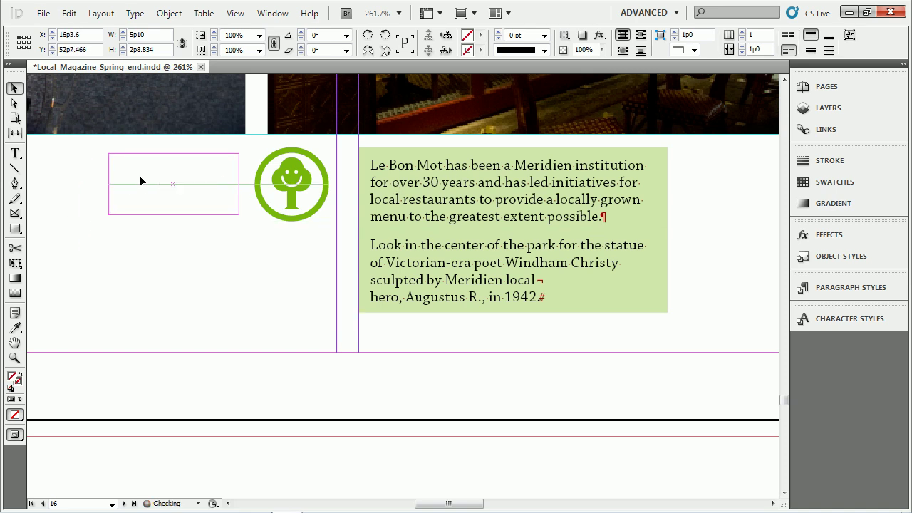
{"action": "left_click", "coordinate": [307, 169], "text": "shift"}
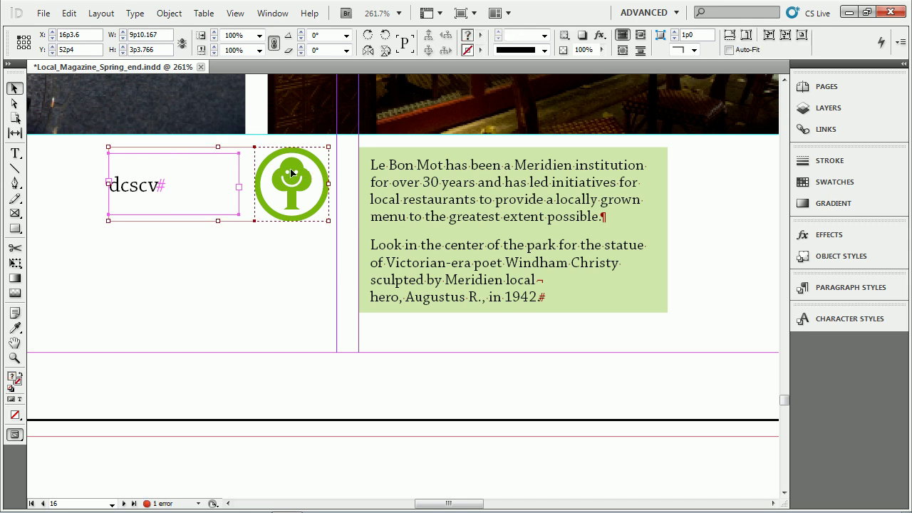
{"action": "key", "text": "ctrl+g"}
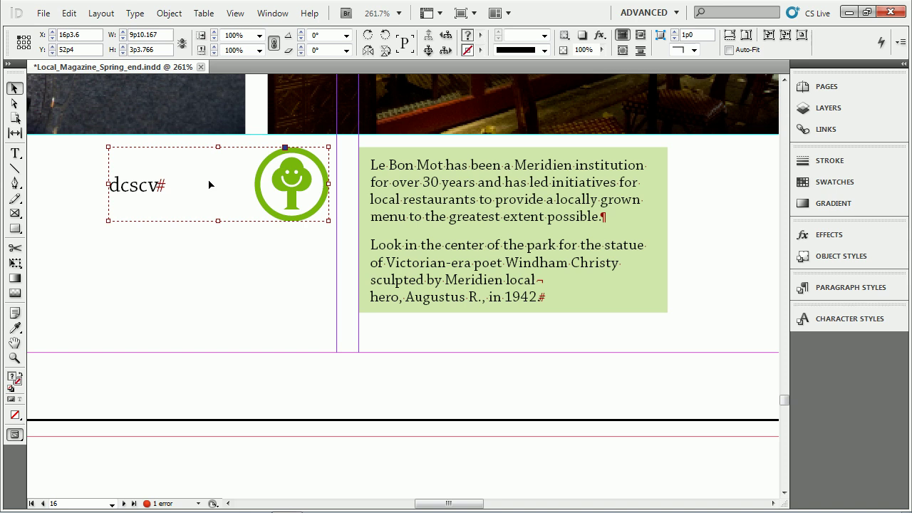
- Delete the dcscv text frame from inside the group
{"action": "double_click", "coordinate": [151, 194]}
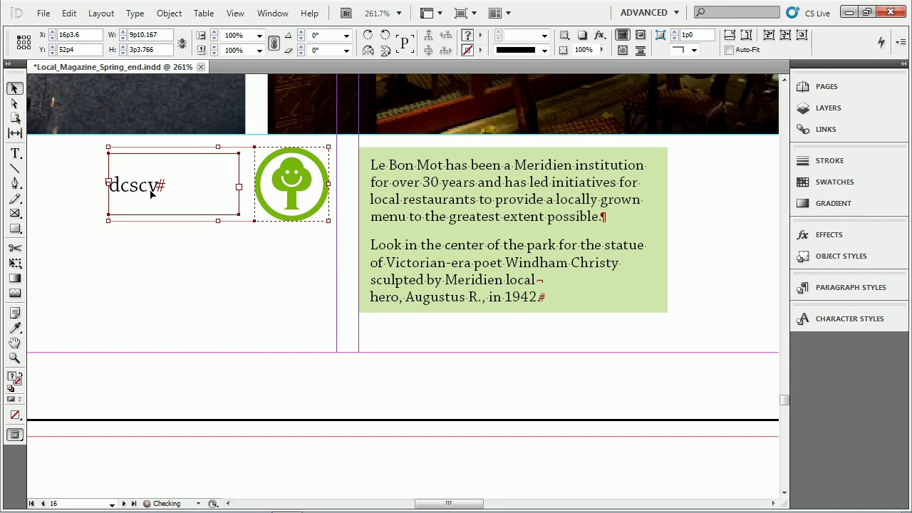
{"action": "left_click", "coordinate": [100, 294]}
{"action": "double_click", "coordinate": [174, 207]}
{"action": "key", "text": "Delete"}
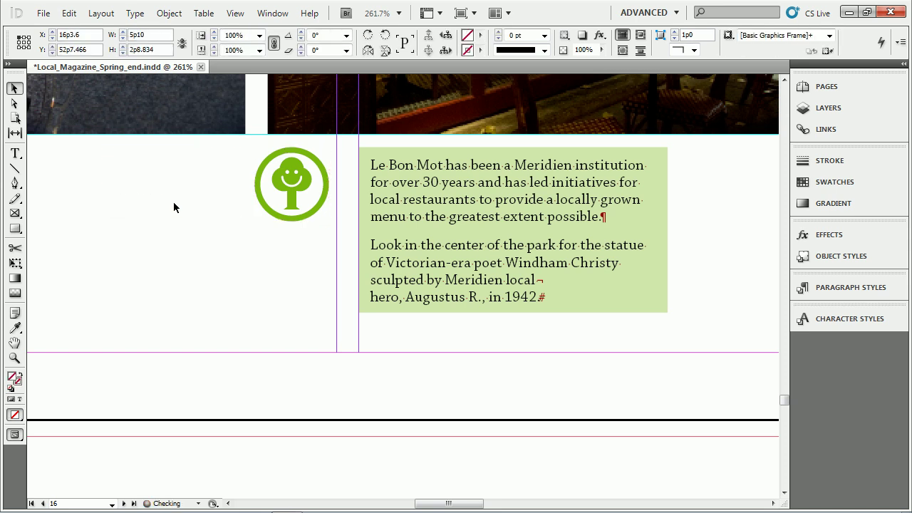
- Anchor the tree logo into the green text just before the word 'Look'
{"action": "left_click", "coordinate": [285, 178]}
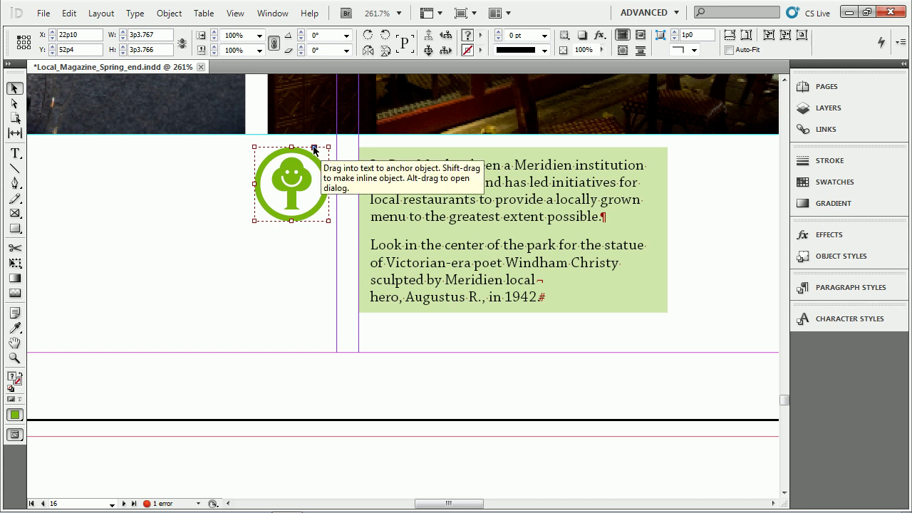
{"action": "left_click_drag", "start_coordinate": [313, 150], "coordinate": [370, 246]}
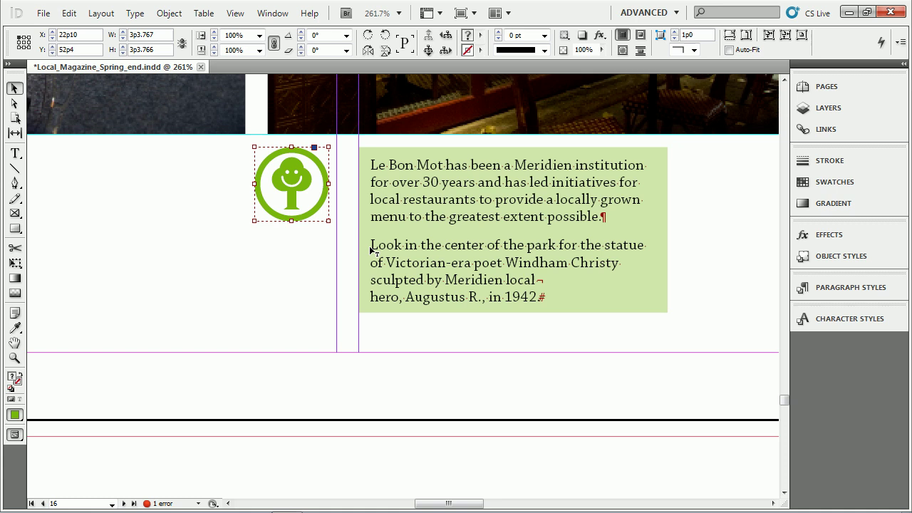
{"action": "left_click_drag", "start_coordinate": [370, 250], "coordinate": [371, 246]}
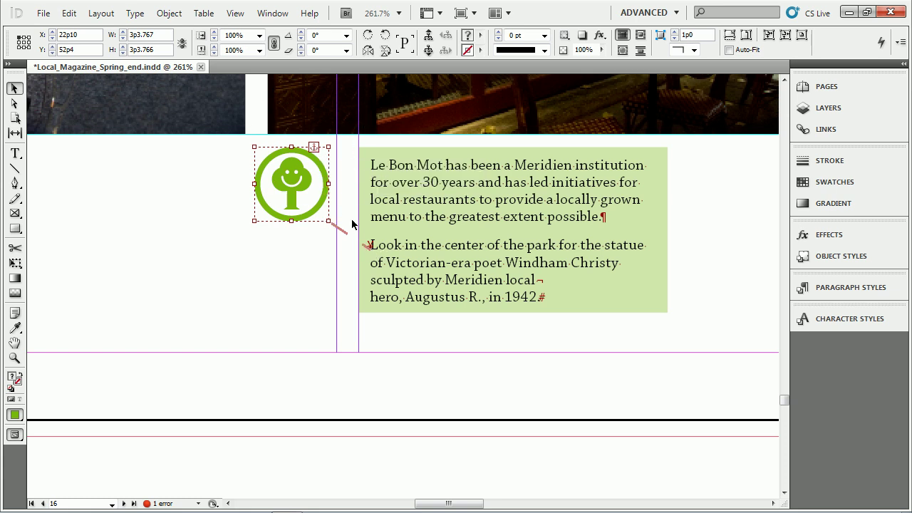
{"action": "left_click_drag", "start_coordinate": [371, 246], "coordinate": [372, 246]}
{"action": "double_click", "coordinate": [371, 245]}
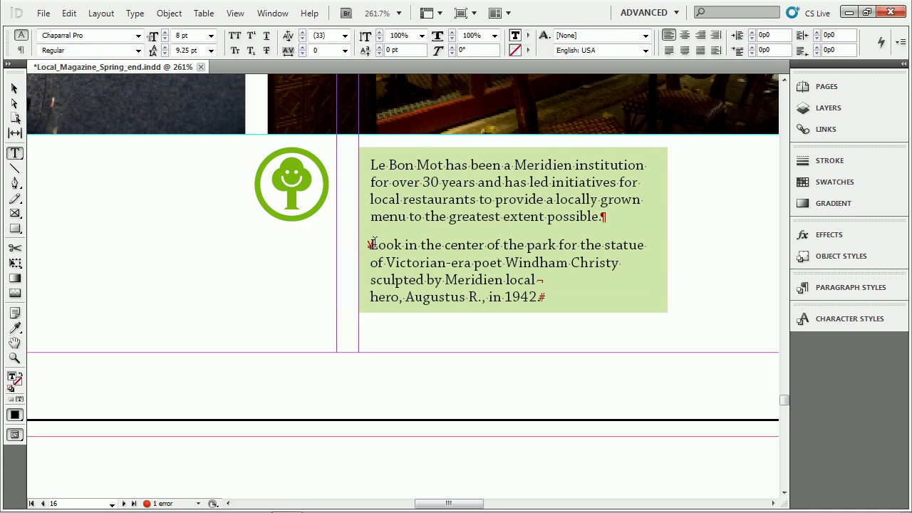
{"action": "key", "text": "ctrl+equal"}
{"action": "key", "text": "ctrl+equal"}
{"action": "key", "text": "ctrl+equal"}
{"action": "key", "text": "ctrl+equal"}
{"action": "key", "text": "ctrl+equal"}
{"action": "key", "text": "ctrl+equal"}
{"action": "key", "text": "ctrl+equal"}
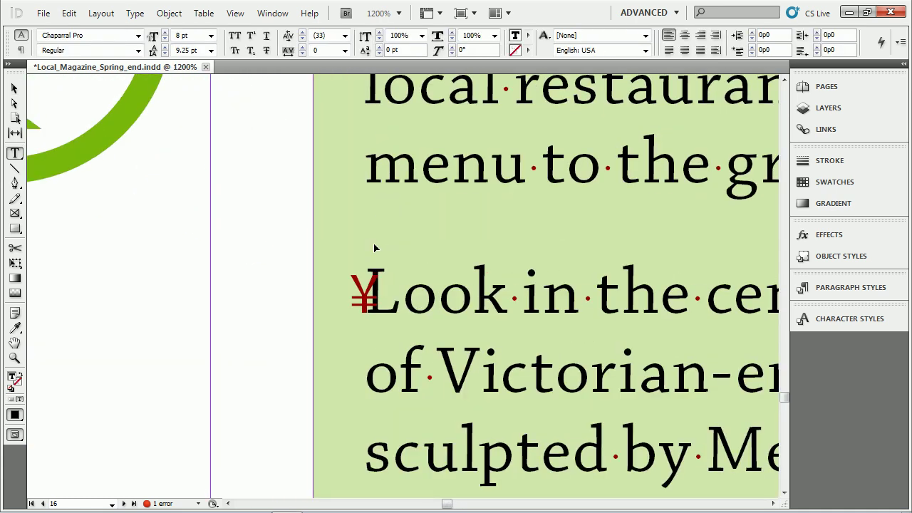
{"action": "left_click", "coordinate": [366, 308]}
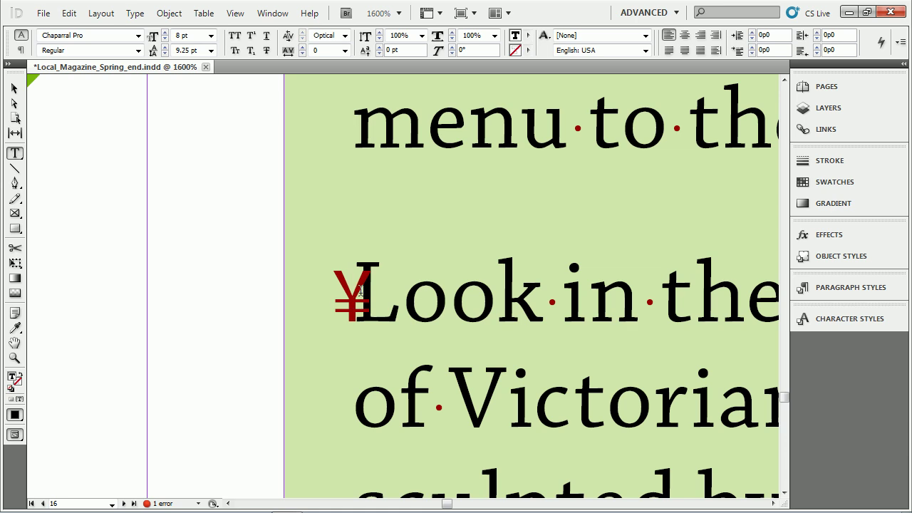
{"action": "key", "text": "ctrl+minus"}
{"action": "key", "text": "ctrl+minus"}
{"action": "key", "text": "ctrl+minus"}
{"action": "key", "text": "ctrl+minus"}
{"action": "key", "text": "ctrl+minus"}
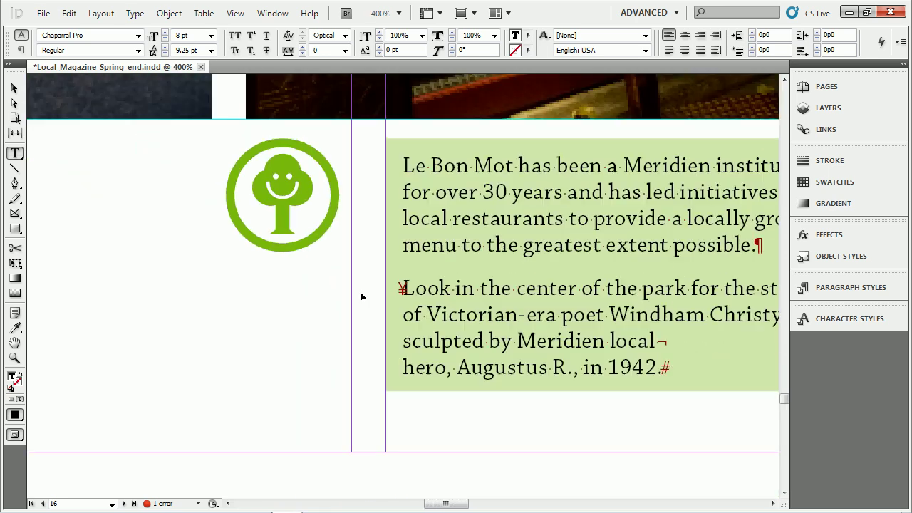
{"action": "key", "text": "ctrl+minus"}
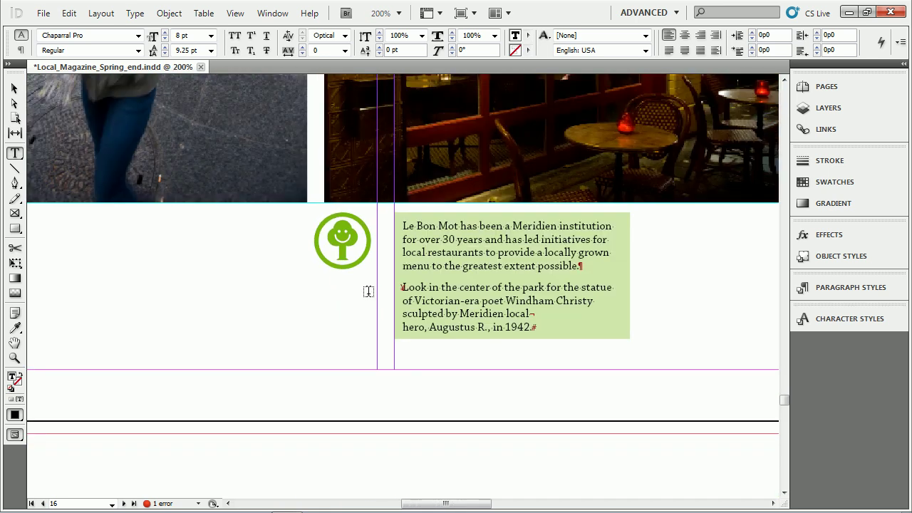
{"action": "left_click", "coordinate": [135, 13]}
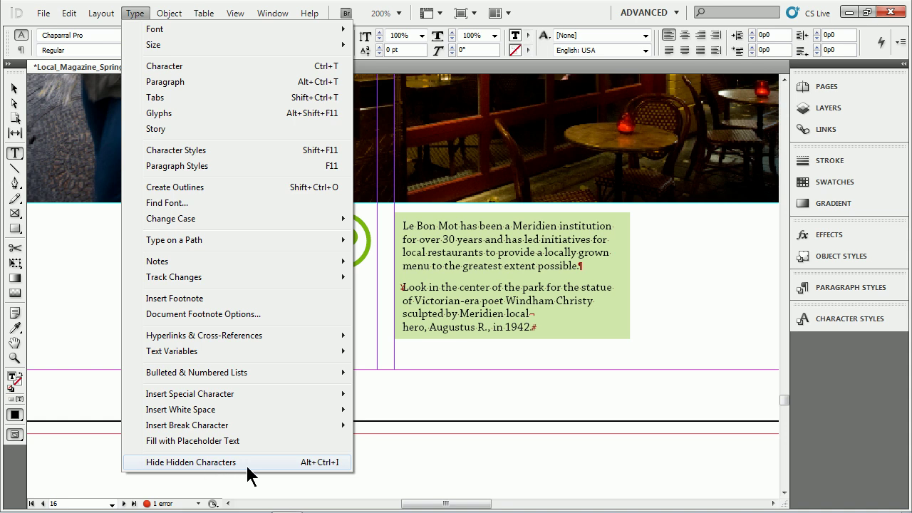
{"action": "left_click", "coordinate": [458, 261]}
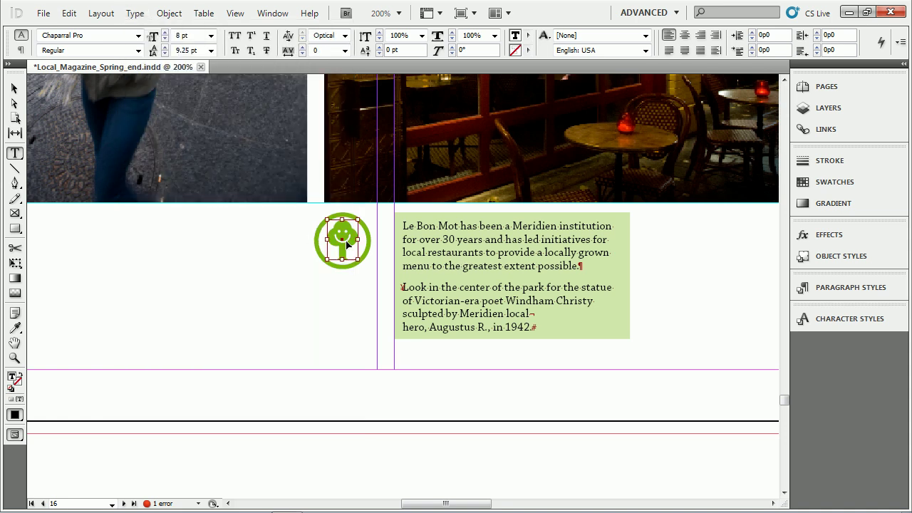
{"action": "left_click", "coordinate": [343, 238]}
{"action": "left_click", "coordinate": [15, 88]}
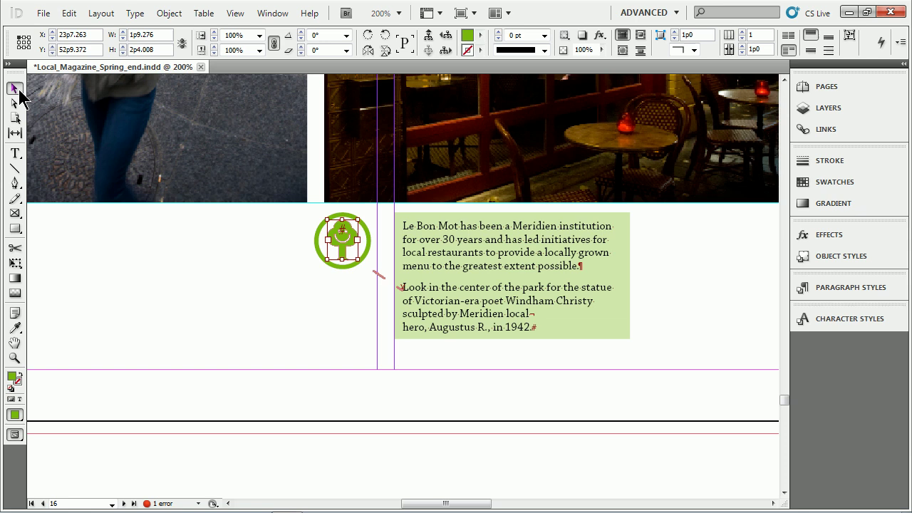
{"action": "left_click", "coordinate": [340, 269]}
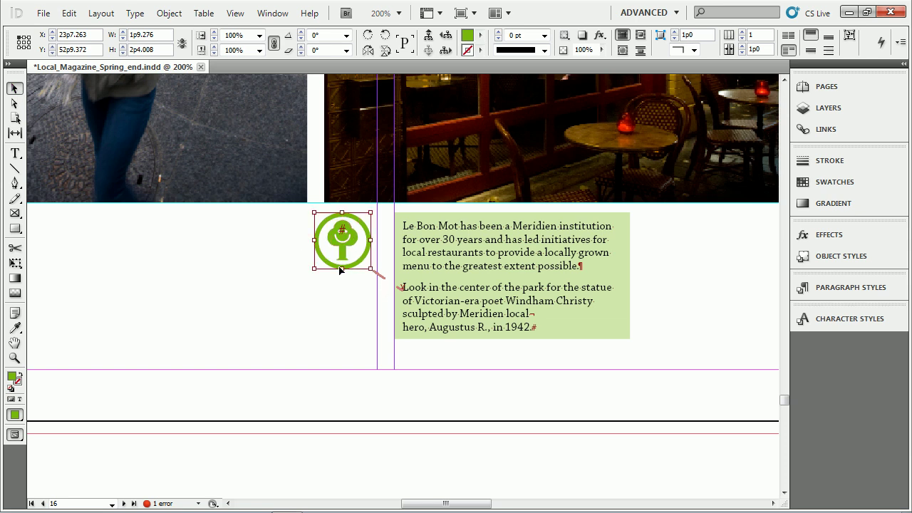
{"action": "left_click", "coordinate": [281, 270]}
{"action": "left_click", "coordinate": [326, 243]}
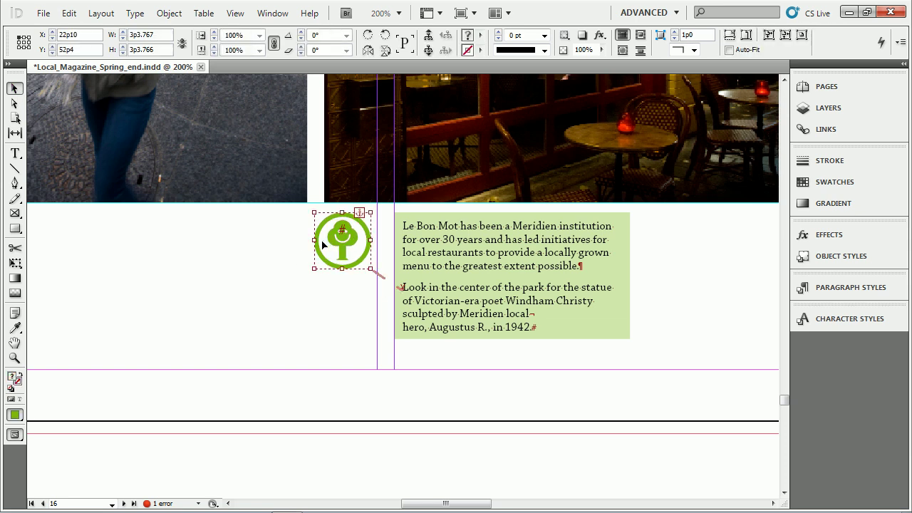
{"action": "left_click", "coordinate": [234, 13]}
{"action": "mouse_move", "coordinate": [287, 265]}
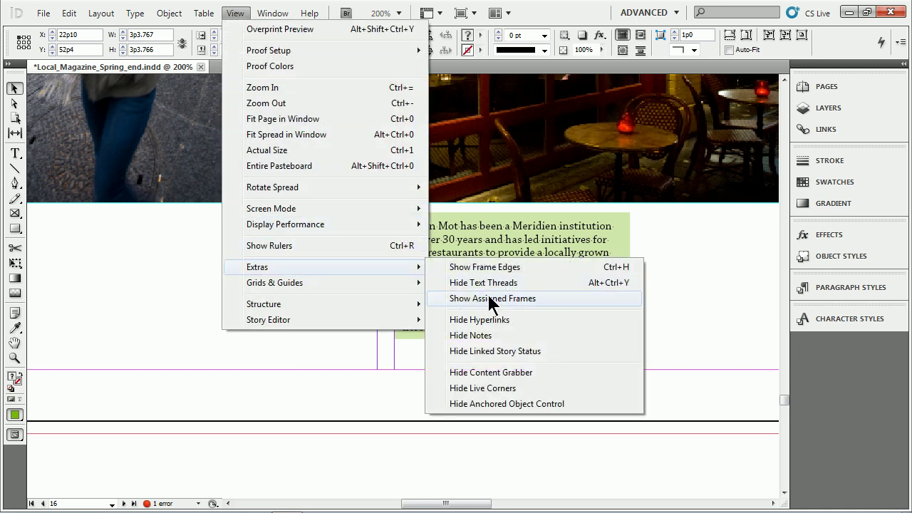
{"action": "left_click", "coordinate": [173, 269]}
{"action": "left_click", "coordinate": [333, 250]}
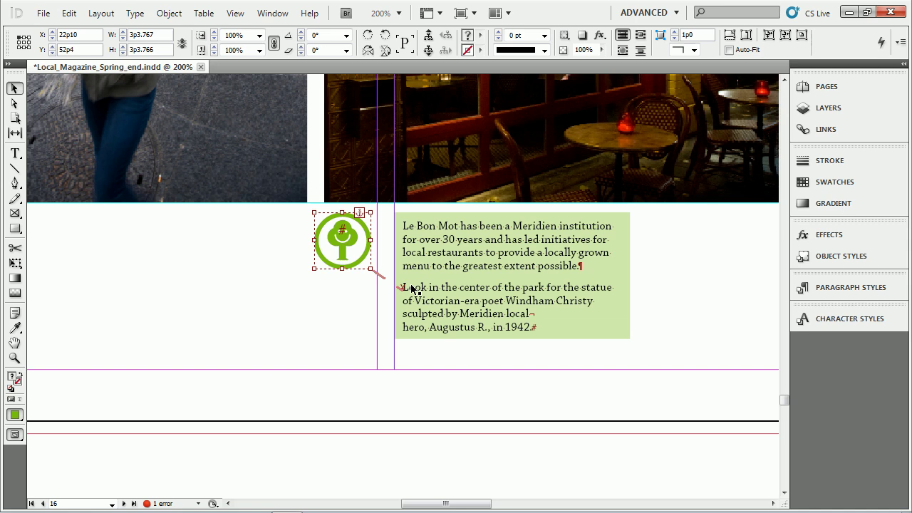
- Shift the green text frame left to X 27p3, trying and undoing a return after 'possible.'
{"action": "left_click", "coordinate": [456, 322]}
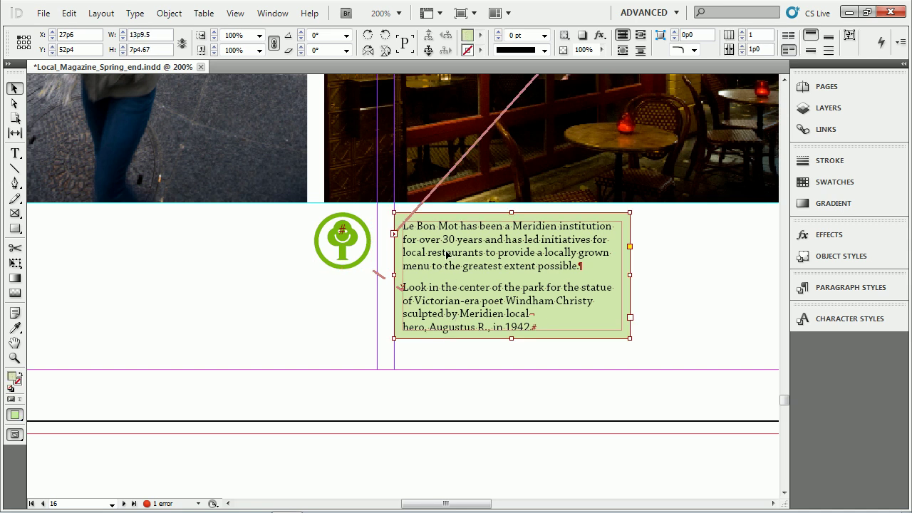
{"action": "left_click_drag", "start_coordinate": [449, 257], "coordinate": [454, 260]}
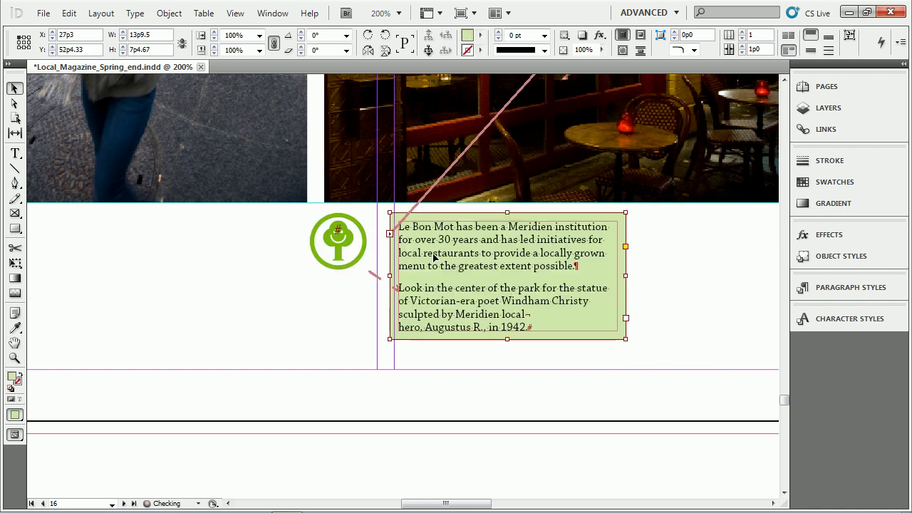
{"action": "double_click", "coordinate": [574, 266]}
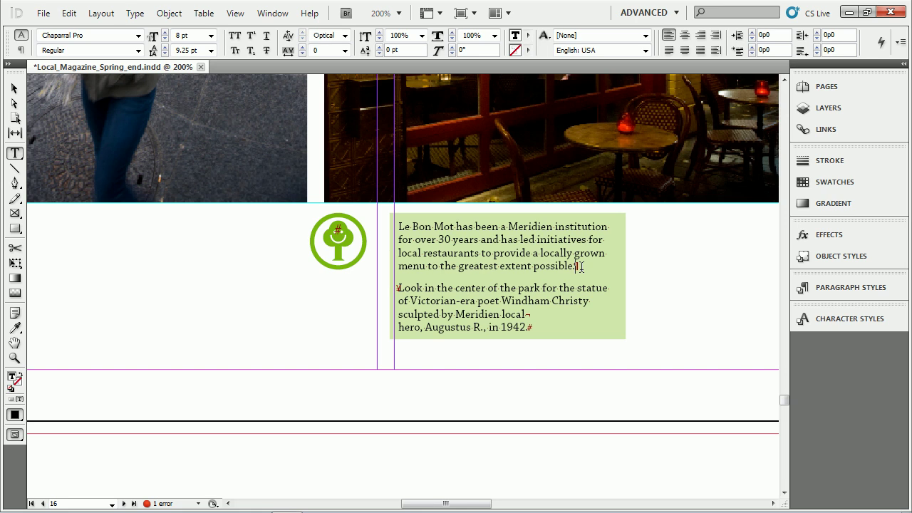
{"action": "key", "text": "Return"}
{"action": "key", "text": "Escape"}
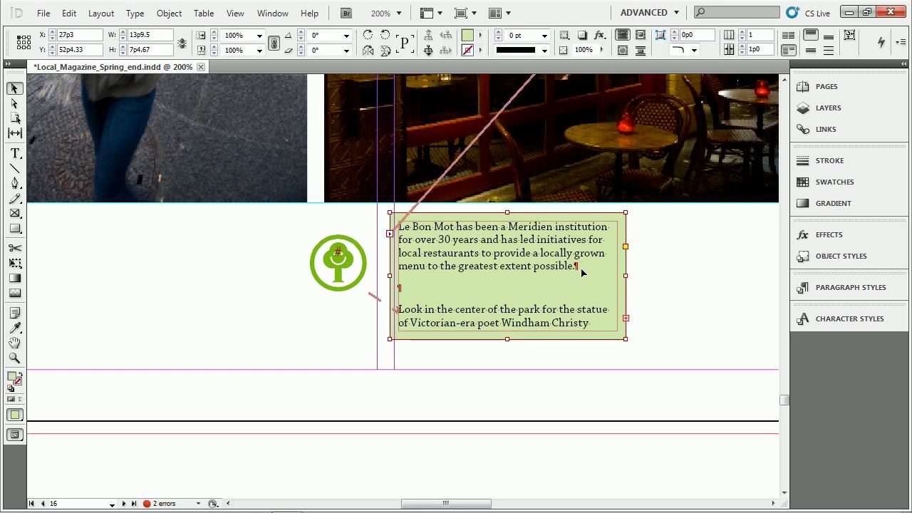
{"action": "key", "text": "ctrl+z"}
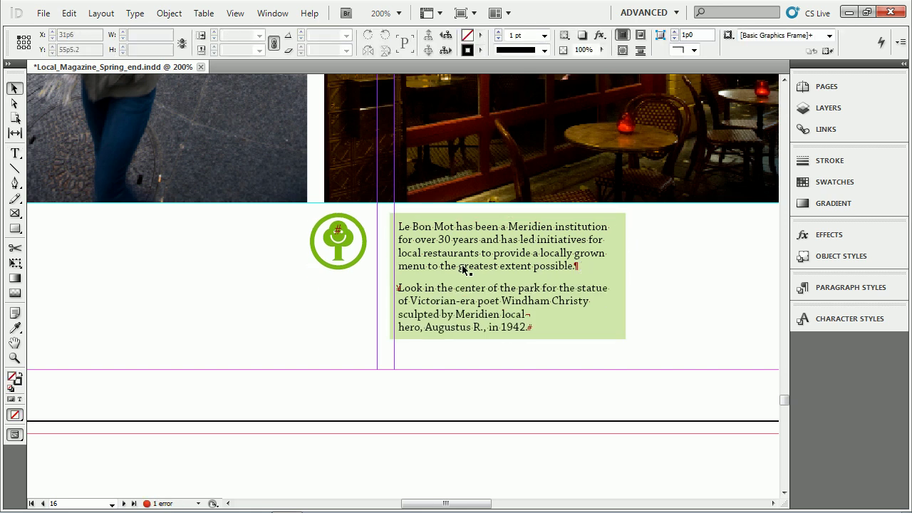
{"action": "left_click", "coordinate": [345, 271]}
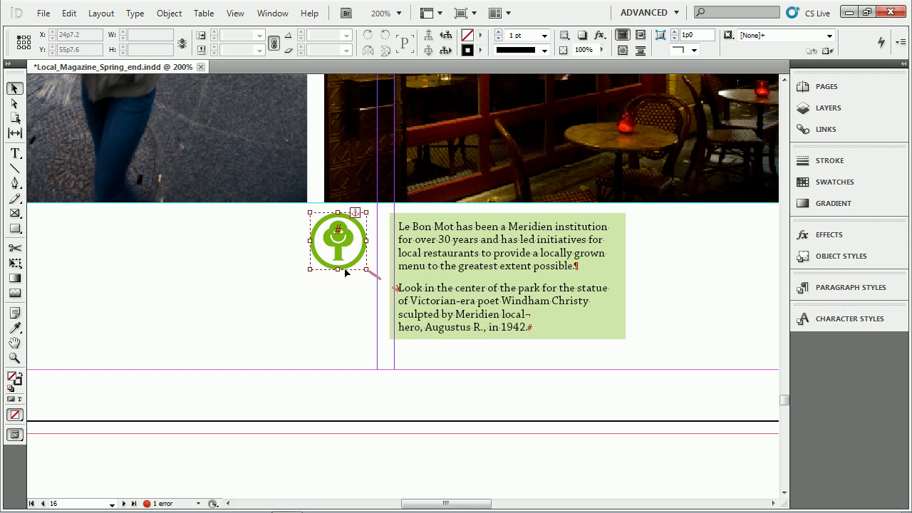
- Release the tree logo from the green text using Anchored Object > Release
{"action": "right_click", "coordinate": [356, 213]}
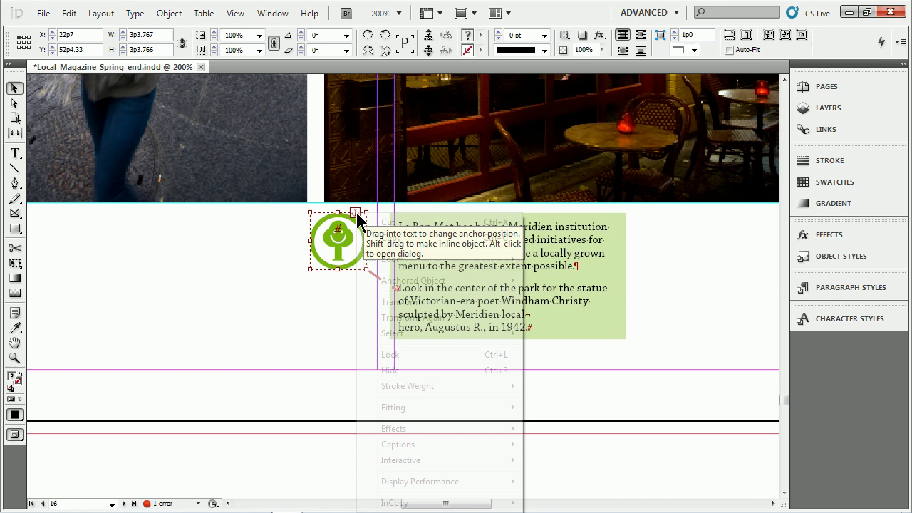
{"action": "mouse_move", "coordinate": [428, 281]}
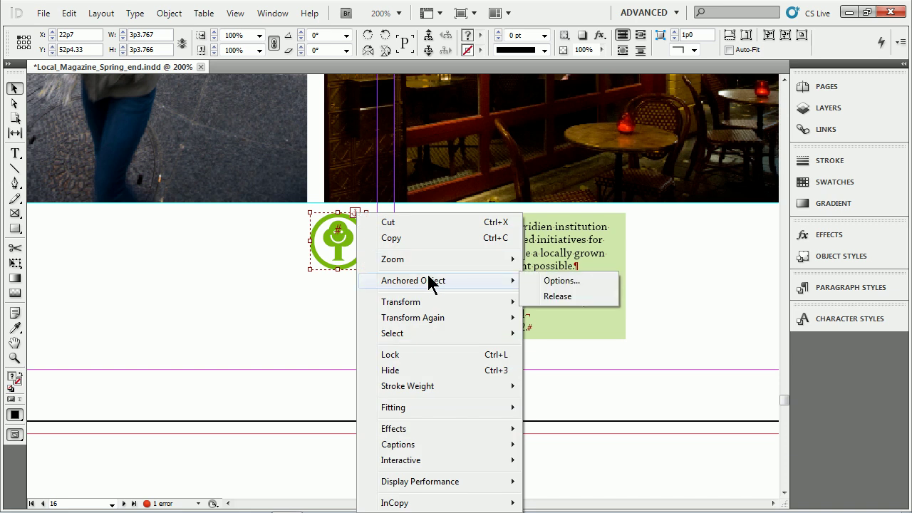
{"action": "left_click", "coordinate": [563, 298]}
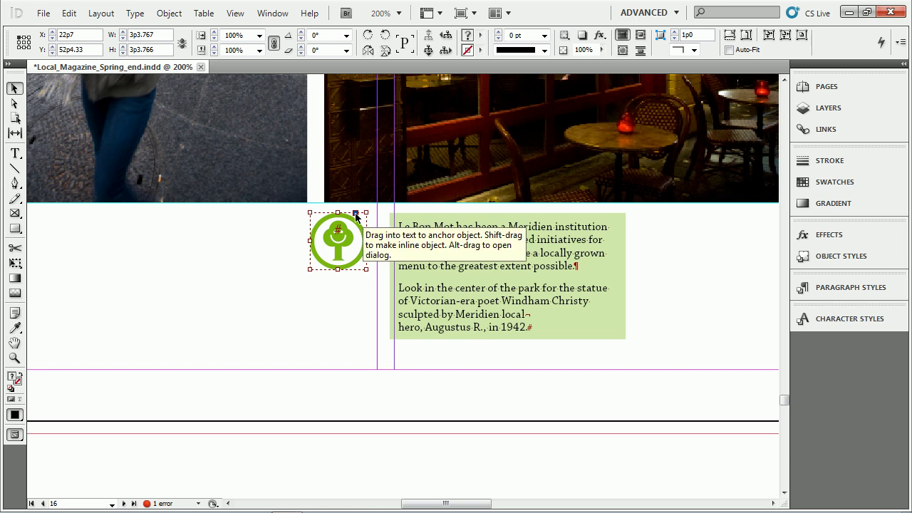
- Anchor the tree logo after 'possible.' in the green text, undoing a stray frame move
{"action": "left_click_drag", "start_coordinate": [356, 216], "coordinate": [592, 273]}
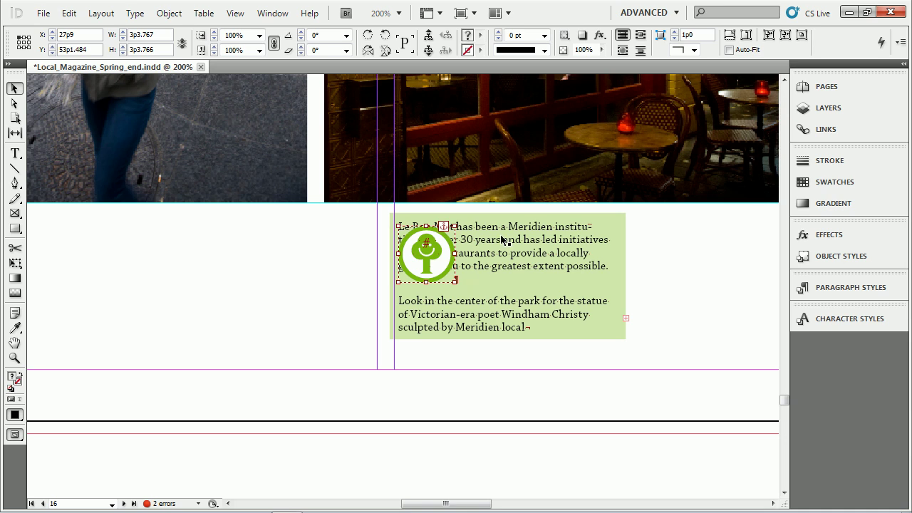
{"action": "left_click_drag", "start_coordinate": [503, 243], "coordinate": [401, 253]}
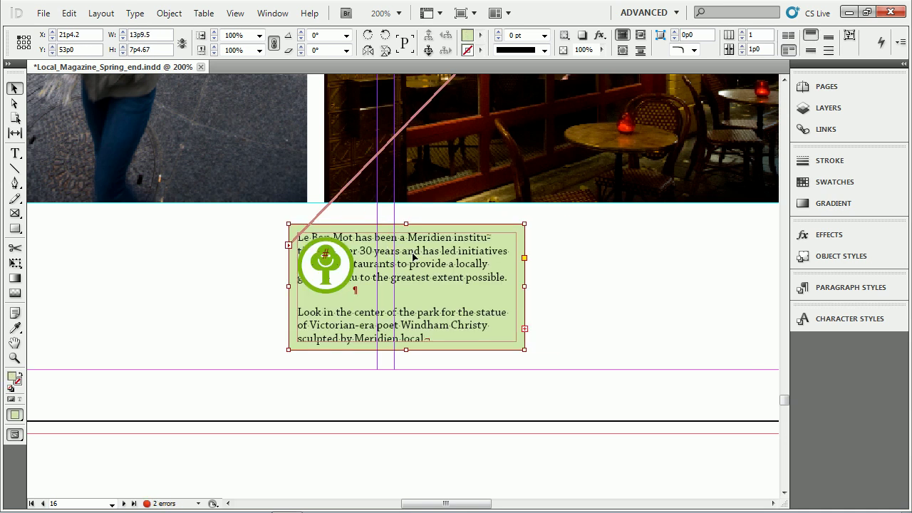
{"action": "key", "text": "ctrl+z"}
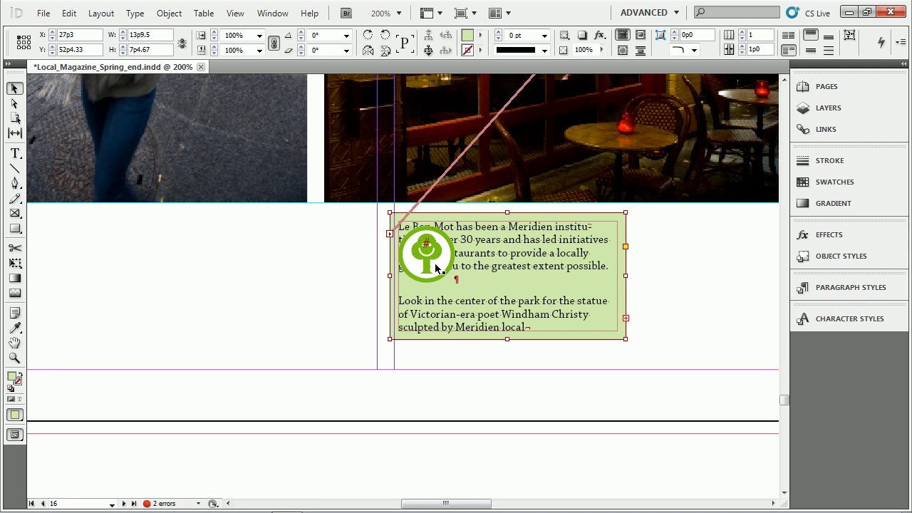
- Drag the anchored tree logo back out left of the green frame, off the Le Bon Mot text
{"action": "left_click", "coordinate": [435, 265]}
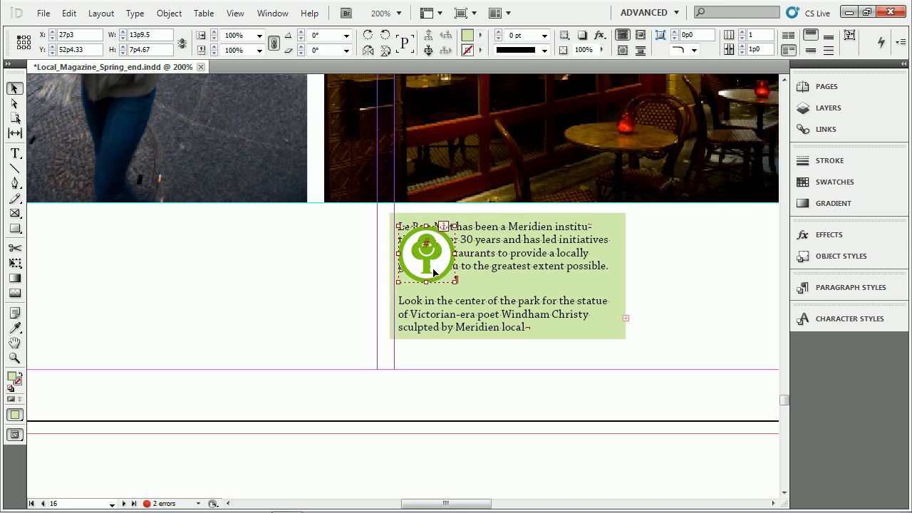
{"action": "right_click", "coordinate": [440, 227]}
{"action": "mouse_move", "coordinate": [509, 294]}
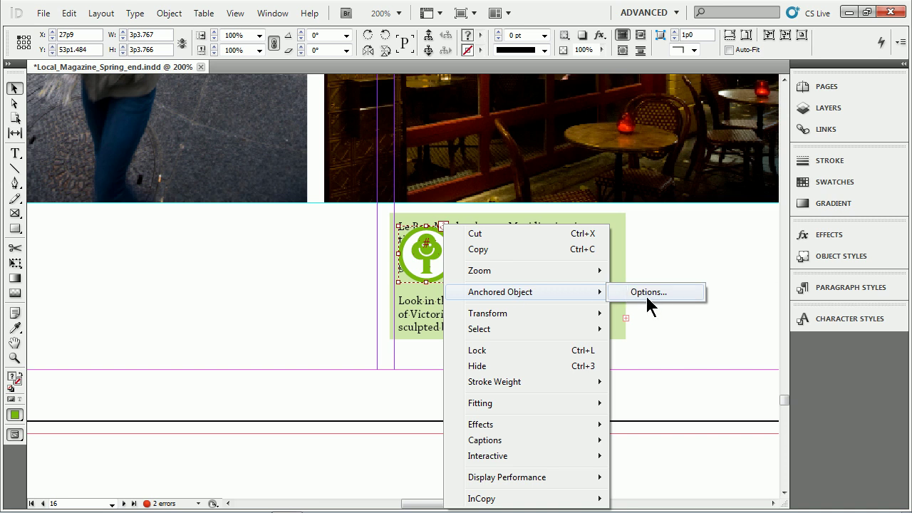
{"action": "left_click", "coordinate": [413, 261]}
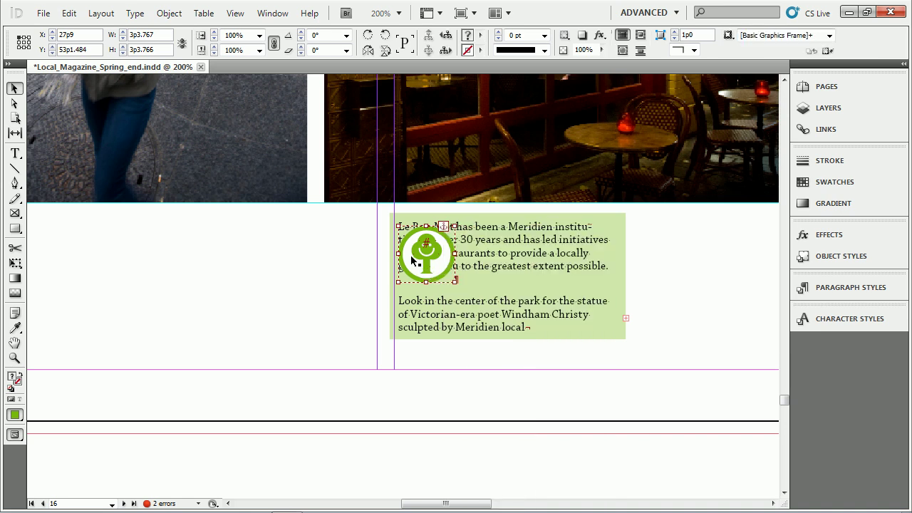
{"action": "left_click_drag", "start_coordinate": [413, 261], "coordinate": [372, 242]}
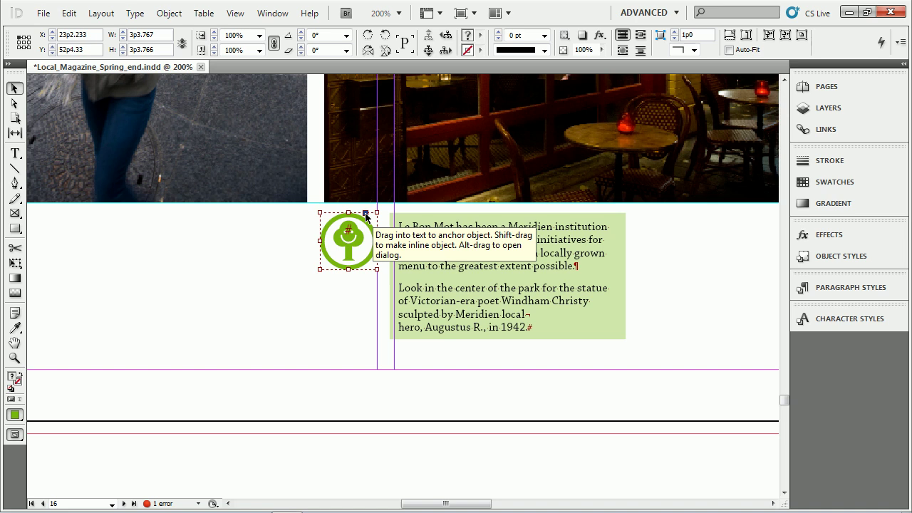
- Anchor the tree logo into the text near 'local' and move the options window aside
{"action": "left_click_drag", "start_coordinate": [366, 215], "coordinate": [399, 289]}
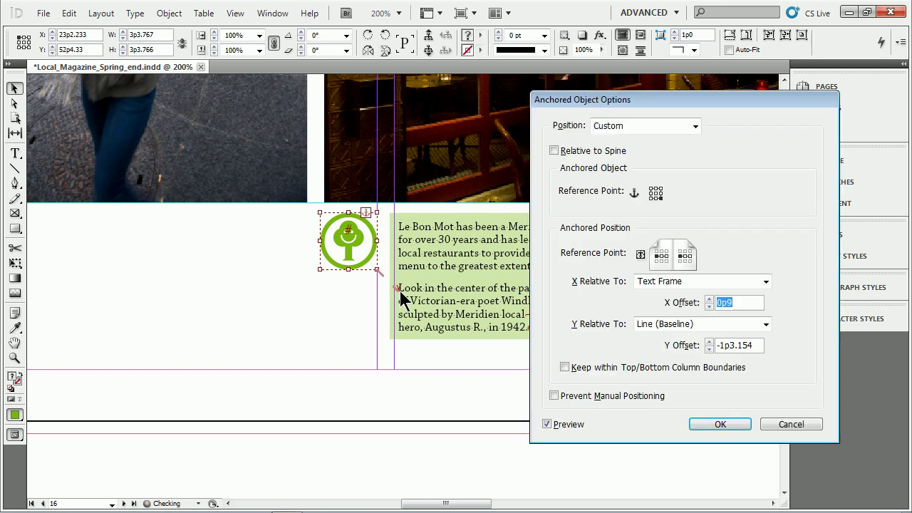
{"action": "left_click_drag", "start_coordinate": [654, 105], "coordinate": [556, 99]}
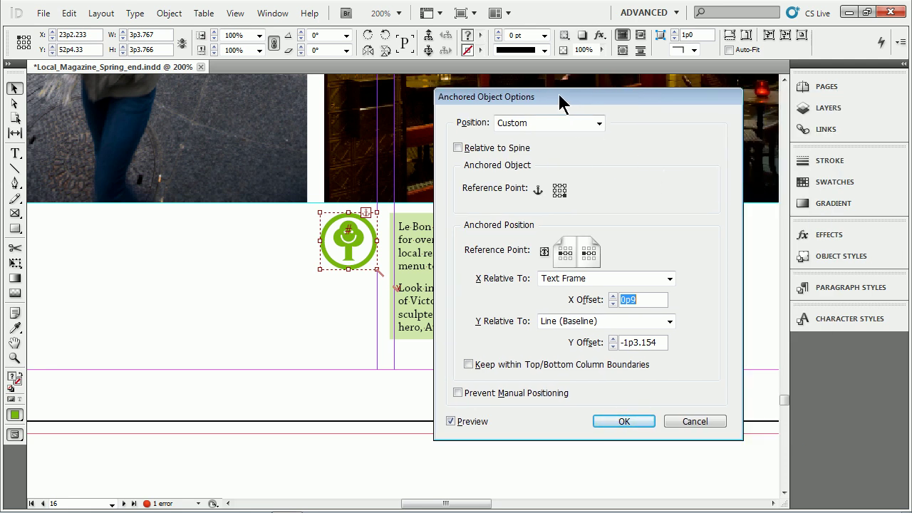
{"action": "left_click_drag", "start_coordinate": [559, 103], "coordinate": [608, 88]}
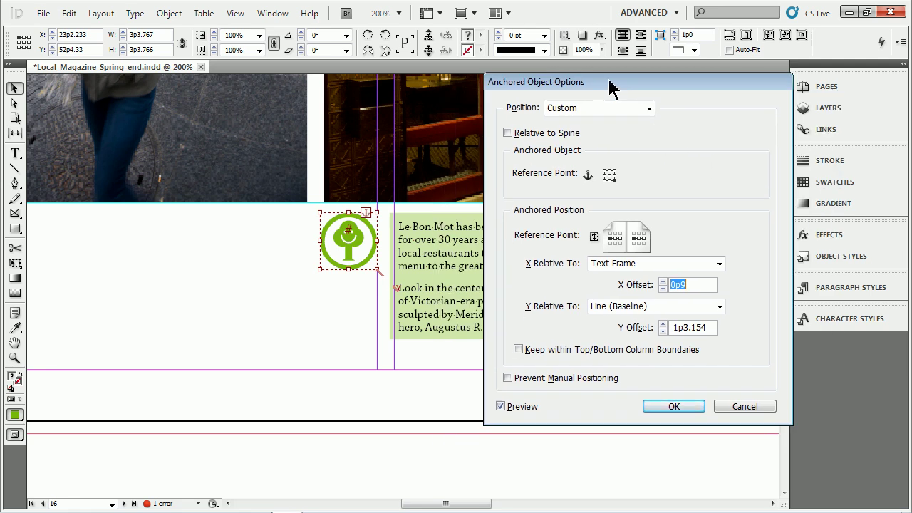
- Set top-right reference point, X Offset 0p7, Y relative to Line (Cap Height), Y Offset 0p0
{"action": "left_click", "coordinate": [615, 171]}
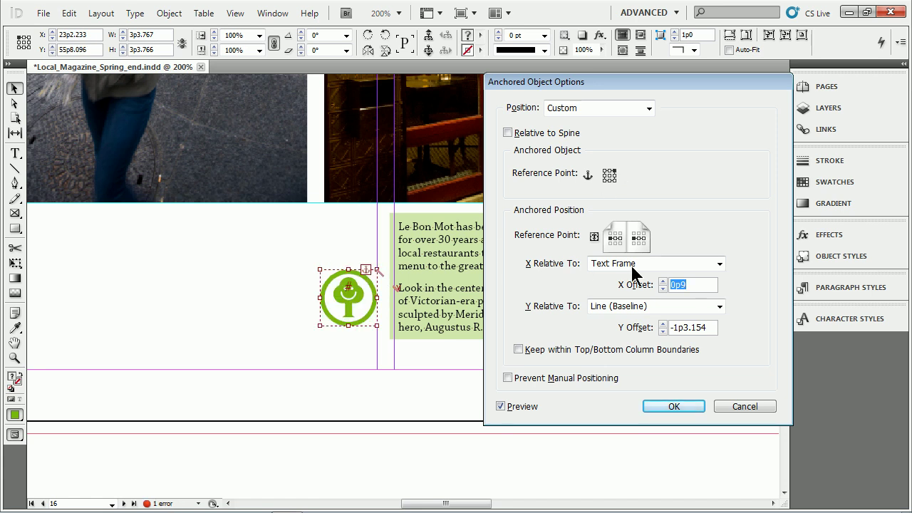
{"action": "left_click", "coordinate": [662, 288]}
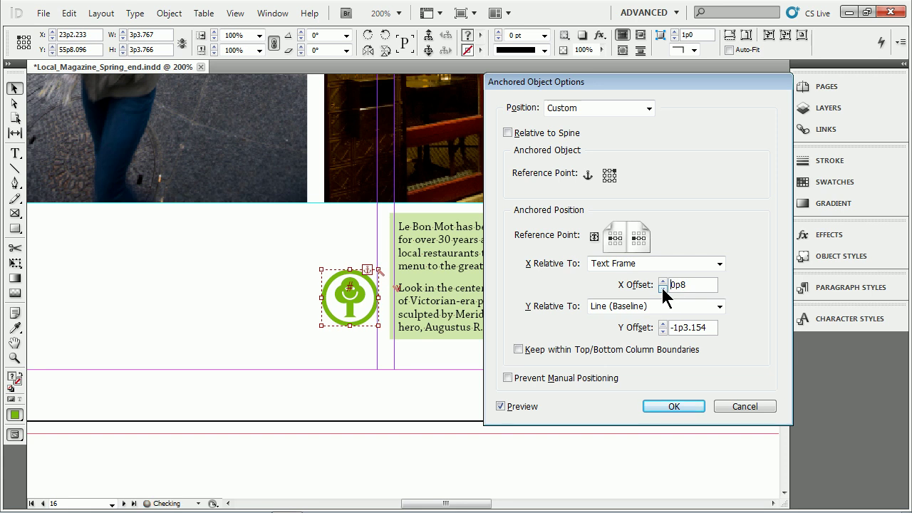
{"action": "left_click", "coordinate": [663, 289]}
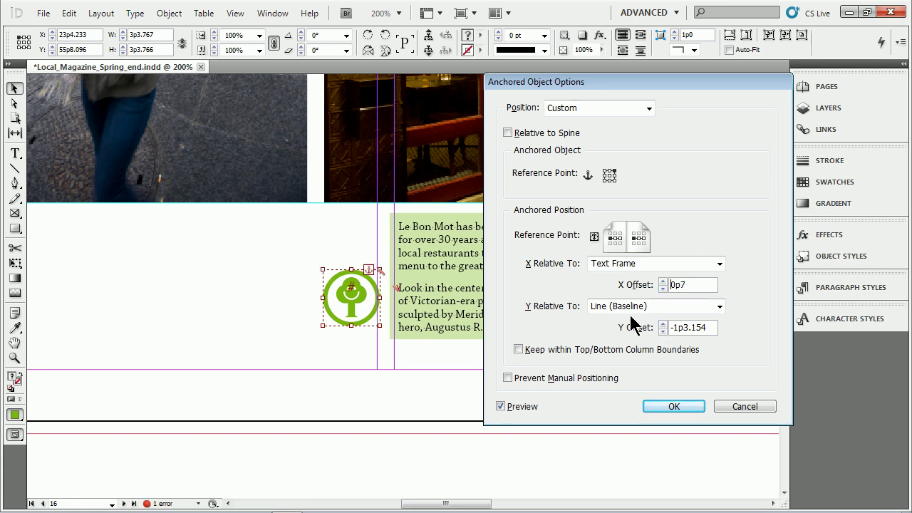
{"action": "left_click", "coordinate": [718, 308]}
{"action": "left_click", "coordinate": [626, 331]}
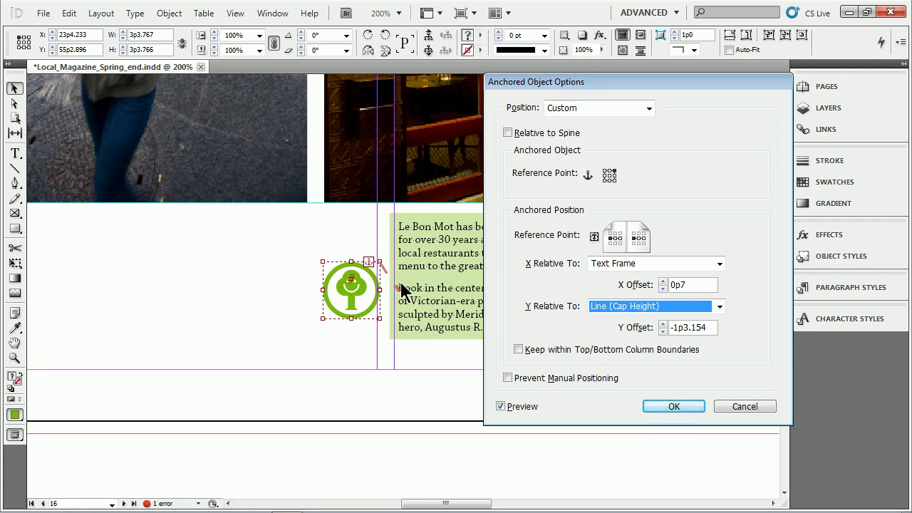
{"action": "left_click", "coordinate": [662, 325]}
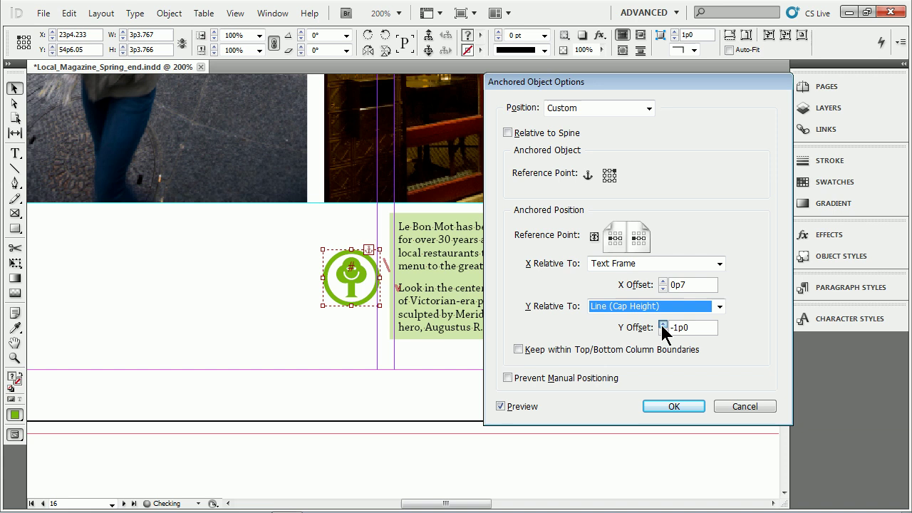
{"action": "left_click", "coordinate": [663, 325]}
{"action": "left_click", "coordinate": [663, 325]}
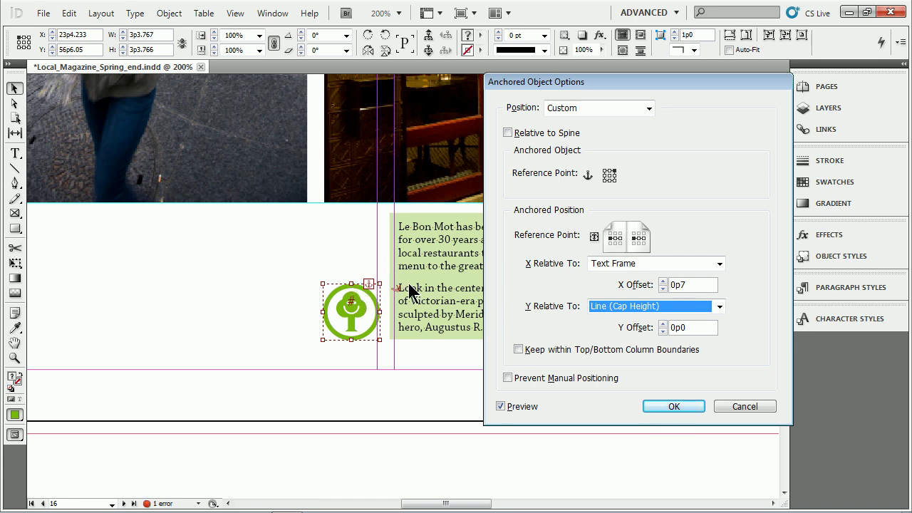
{"action": "left_click", "coordinate": [673, 407]}
- Add an empty paragraph after 'possible.' and shift the green frame slightly right
{"action": "double_click", "coordinate": [589, 264]}
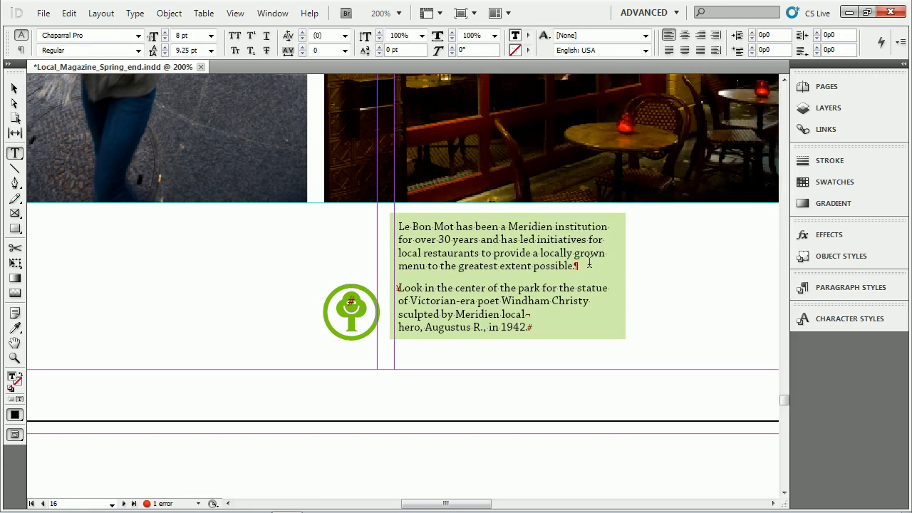
{"action": "key", "text": "Return"}
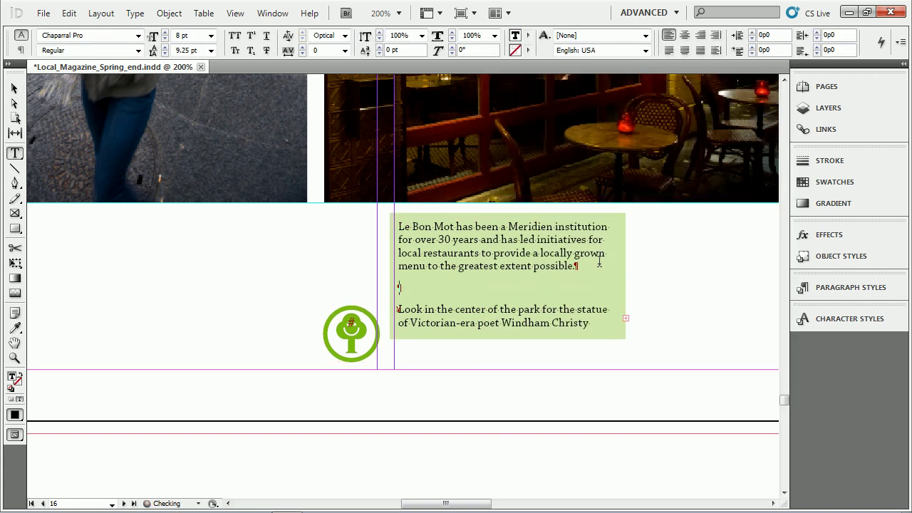
{"action": "key", "text": "Escape"}
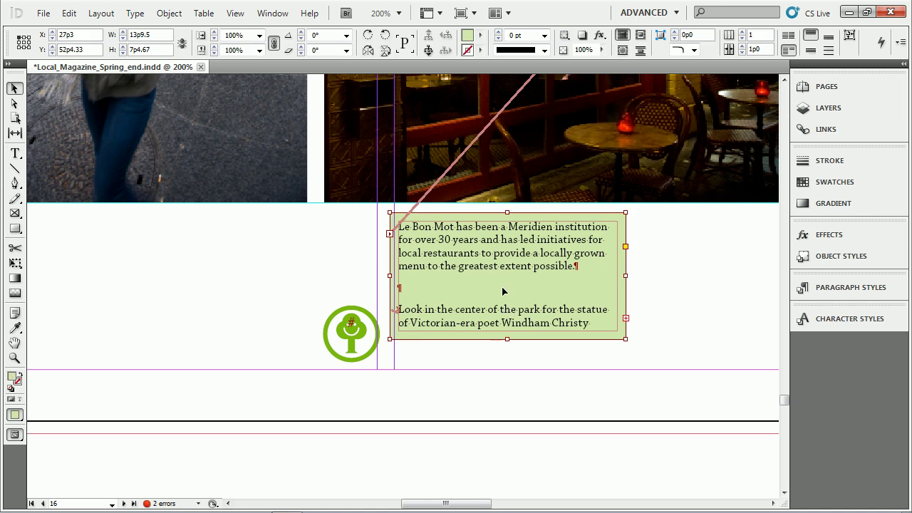
{"action": "left_click_drag", "start_coordinate": [503, 291], "coordinate": [469, 288]}
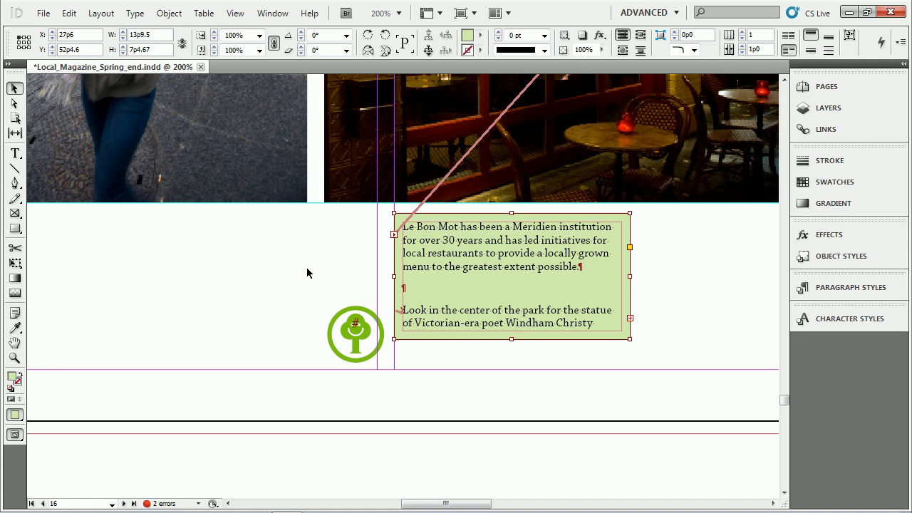
- Draw a new empty text frame to the left of the tree logo
{"action": "left_click", "coordinate": [340, 319]}
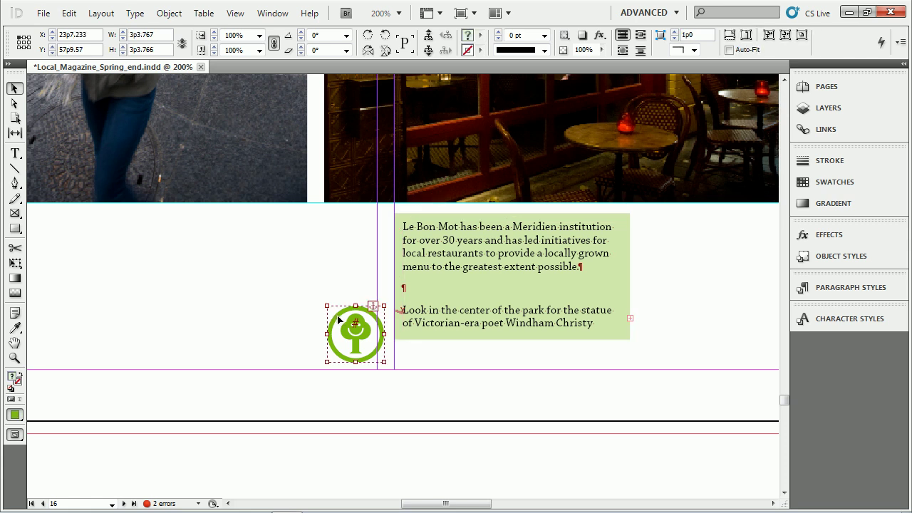
{"action": "left_click", "coordinate": [257, 287]}
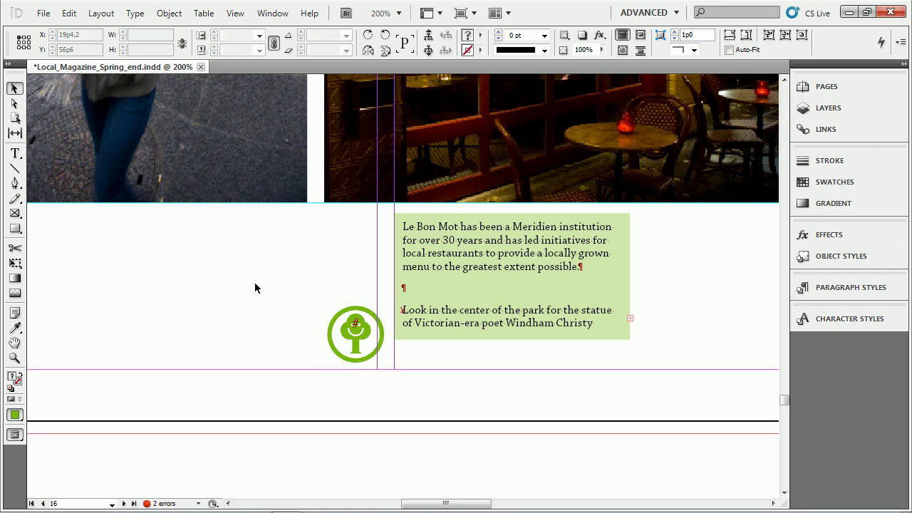
{"action": "key", "text": "t"}
{"action": "left_click_drag", "start_coordinate": [210, 214], "coordinate": [344, 276]}
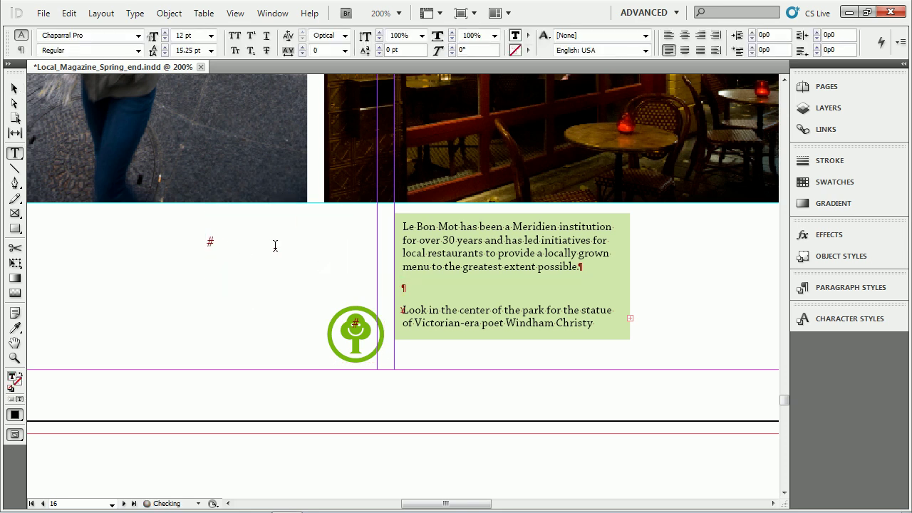
- Fill the new frame with placeholder text and anchor it into the green frame, now at X 27p0
{"action": "right_click", "coordinate": [253, 245]}
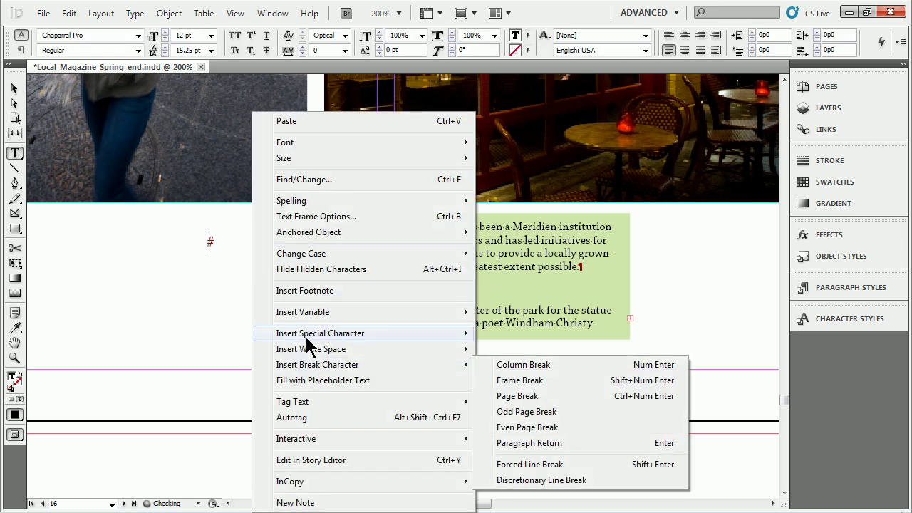
{"action": "left_click", "coordinate": [323, 379]}
{"action": "key", "text": "Escape"}
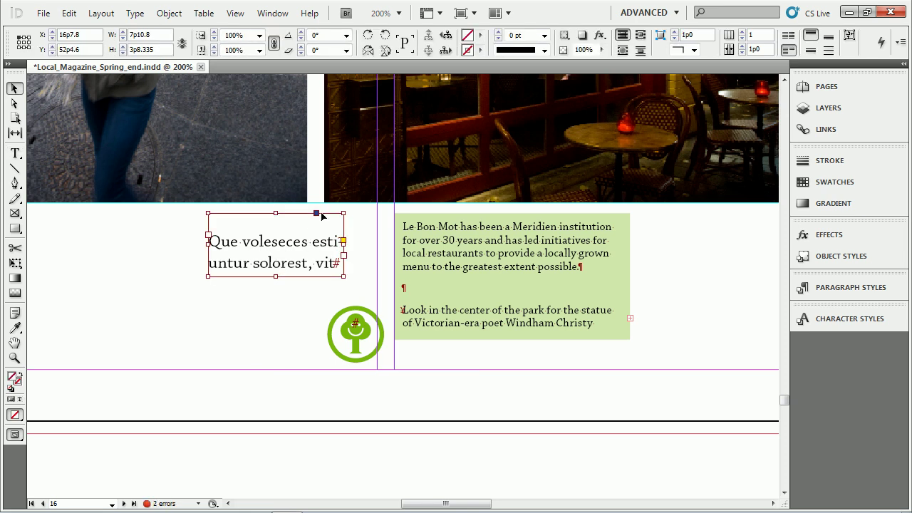
{"action": "left_click", "coordinate": [408, 230]}
{"action": "mouse_move", "coordinate": [428, 261]}
{"action": "left_mouse_down"}
{"action": "mouse_move", "coordinate": [492, 277]}
{"action": "mouse_move", "coordinate": [434, 267]}
{"action": "left_mouse_up"}
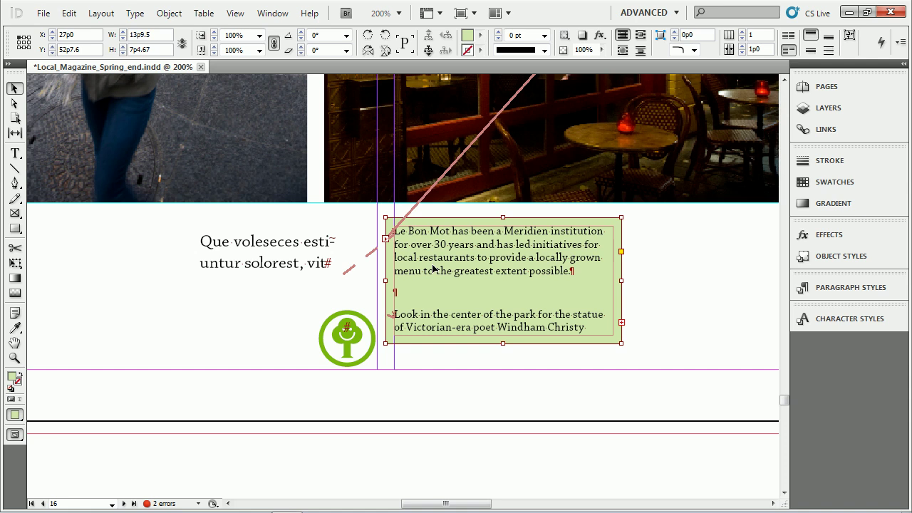
- Fit the whole spread in view, check the Object menu's Anchored Object entry, then deselect everything
{"action": "key", "text": "ctrl+alt+0"}
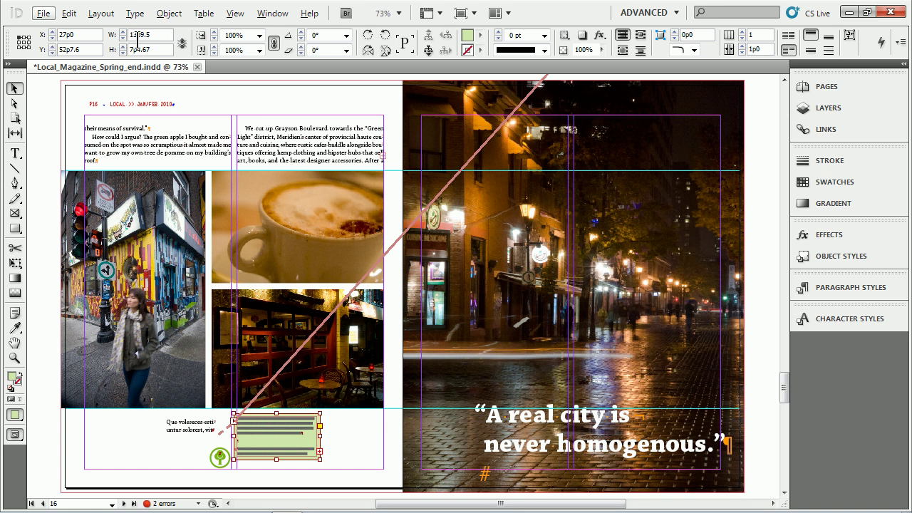
{"action": "left_click", "coordinate": [170, 16]}
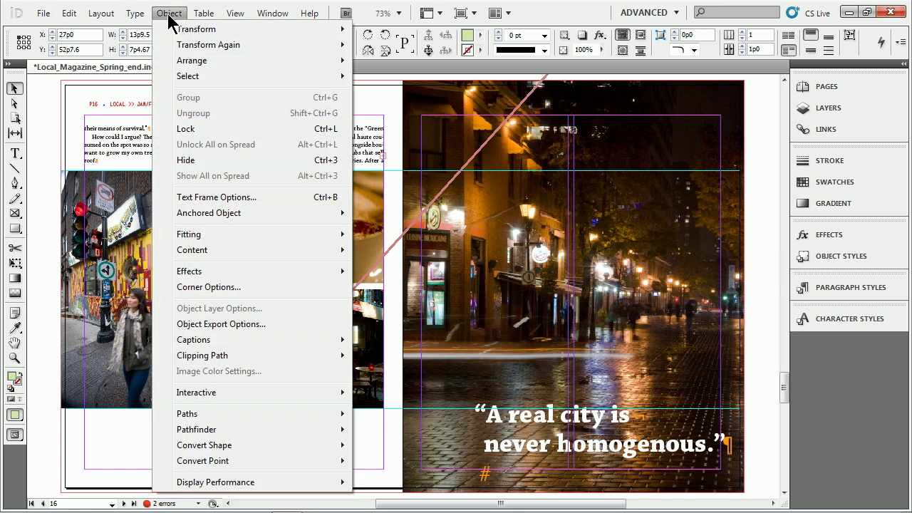
{"action": "mouse_move", "coordinate": [240, 214]}
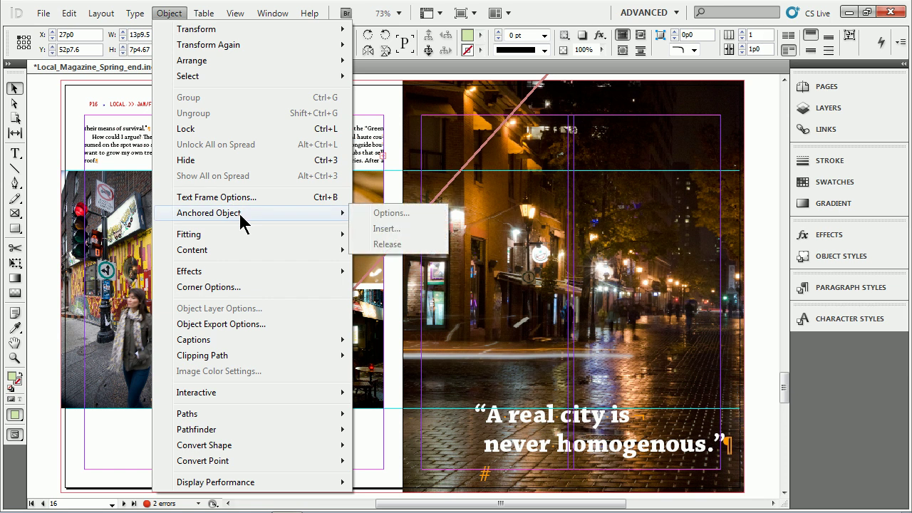
{"action": "left_click", "coordinate": [60, 139]}
{"action": "left_click", "coordinate": [51, 134]}
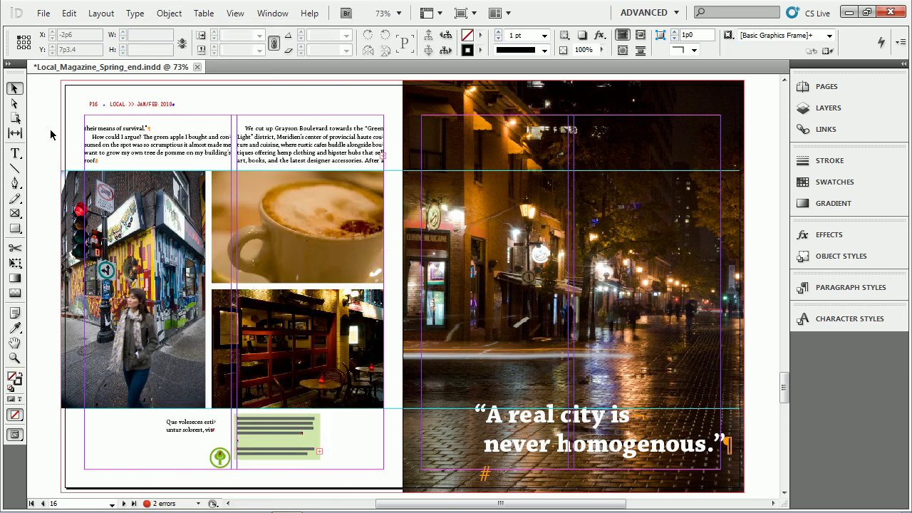